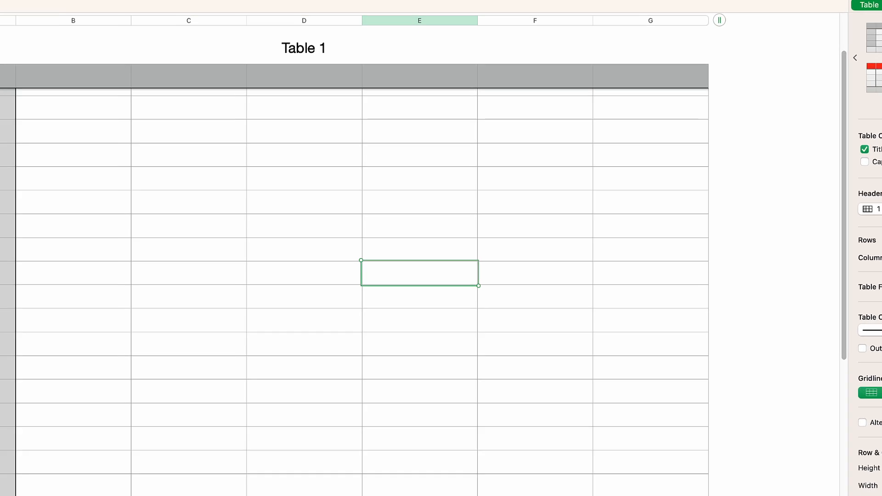
Enter the formula HOUR(NOW()) in the selected cell E12 to extract the current hour.
{"action": "type", "text": "==HOUR"}
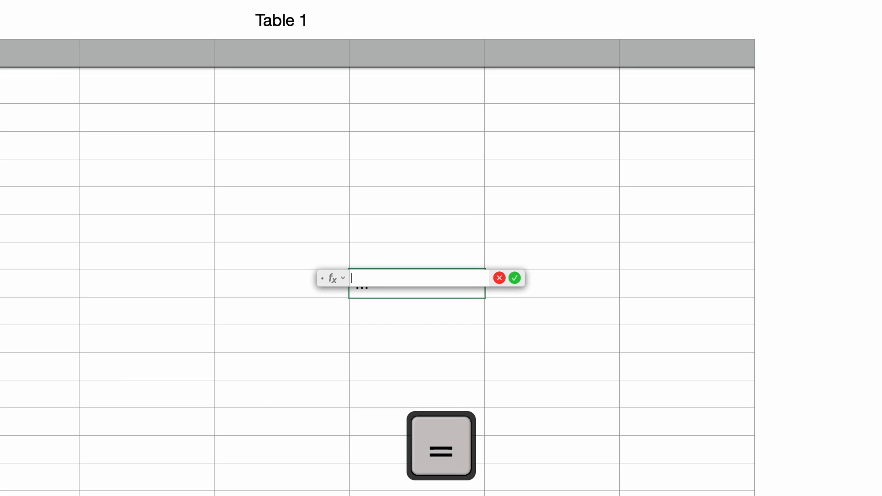
{"action": "key", "text": "Return"}
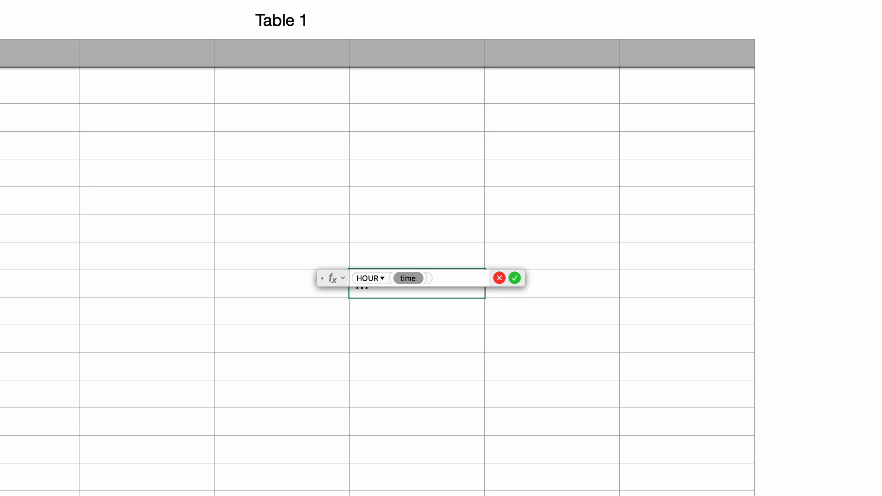
{"action": "type", "text": "NOW"}
{"action": "key", "text": "Return"}
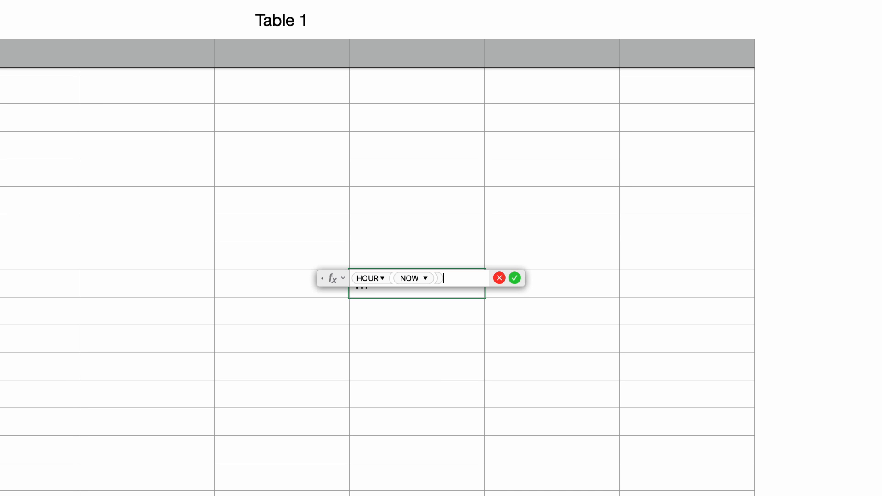
{"action": "key", "text": "Return"}
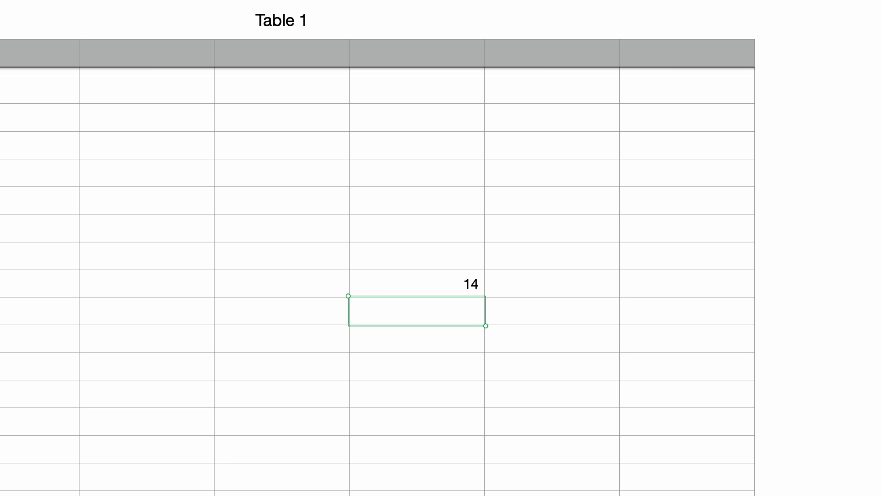
Clear cell E12 and enter the formula HOUR(TODAY()) in it.
{"action": "left_click", "coordinate": [416, 284]}
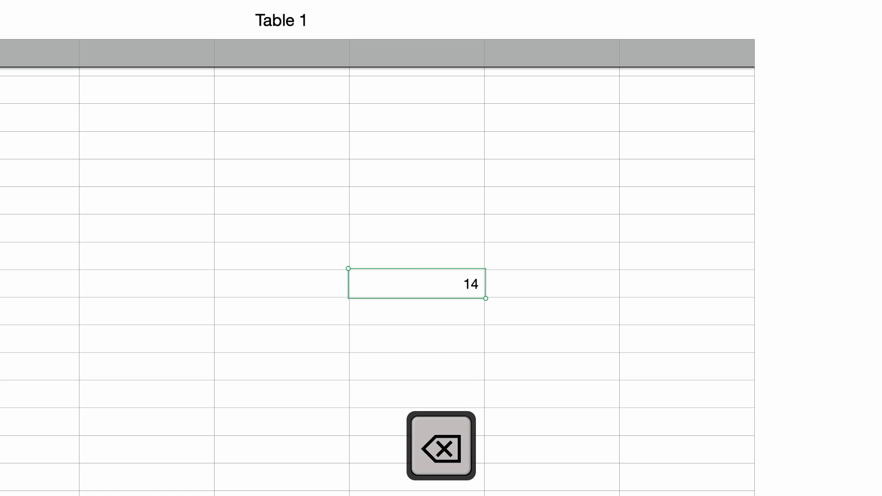
{"action": "key", "text": "BackSpace"}
{"action": "type", "text": "=HOUR(time"}
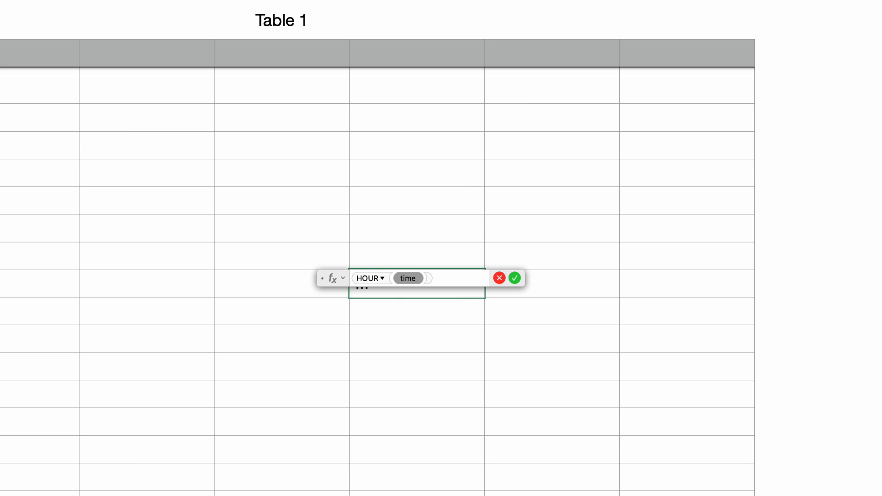
{"action": "key", "text": "Return"}
{"action": "type", "text": "TODAY"}
{"action": "key", "text": "Return"}
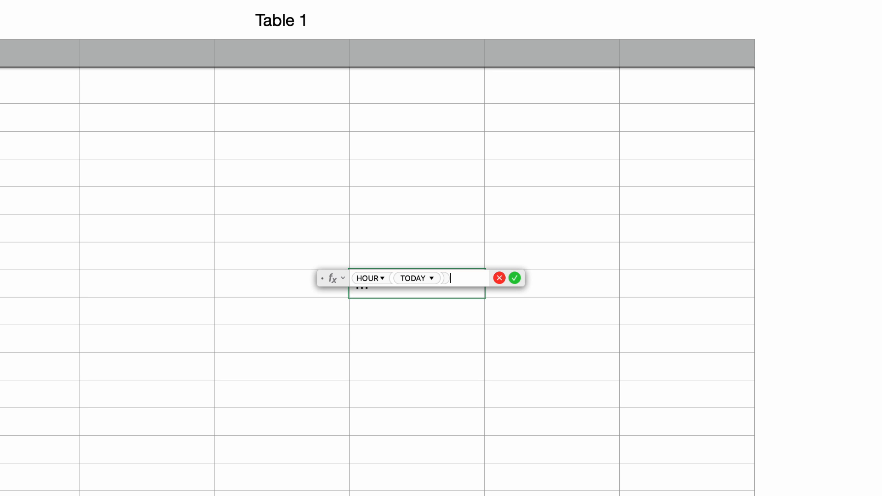
{"action": "key", "text": "Return"}
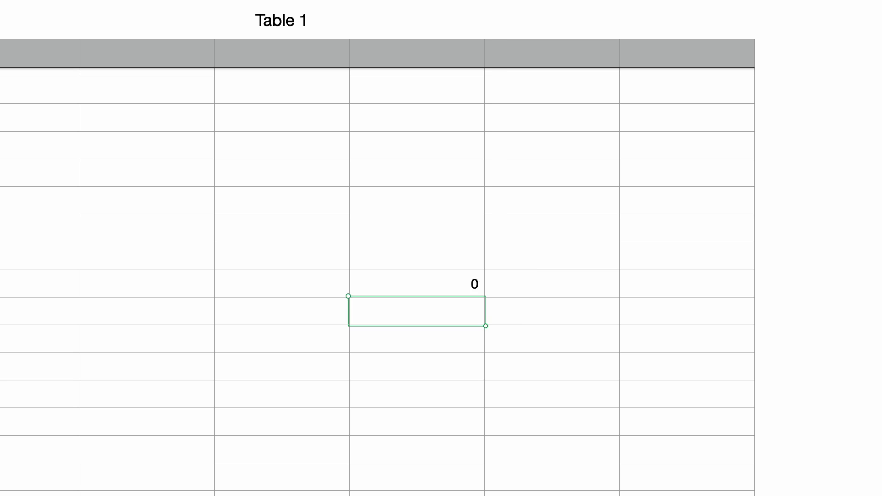
Replace the formula in E12 with HOUR of the quoted date "2023-09-09".
{"action": "left_click", "coordinate": [416, 284]}
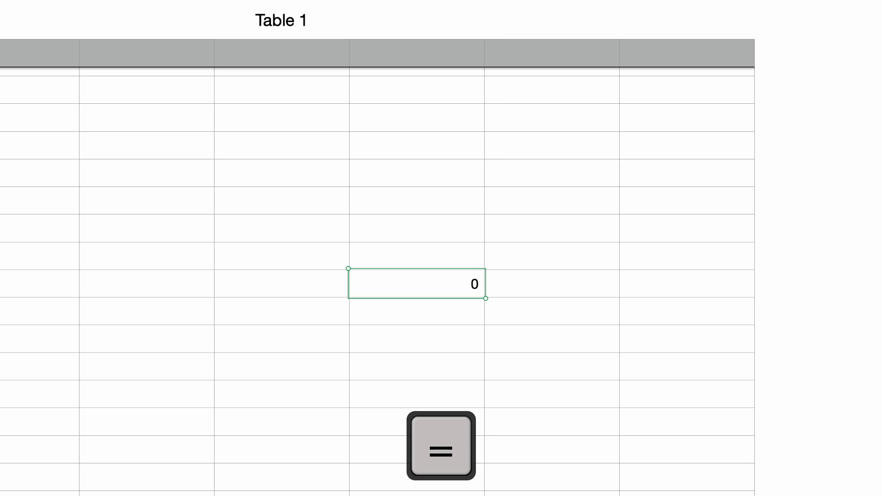
{"action": "type", "text": "=HOU"}
{"action": "key", "text": "Return"}
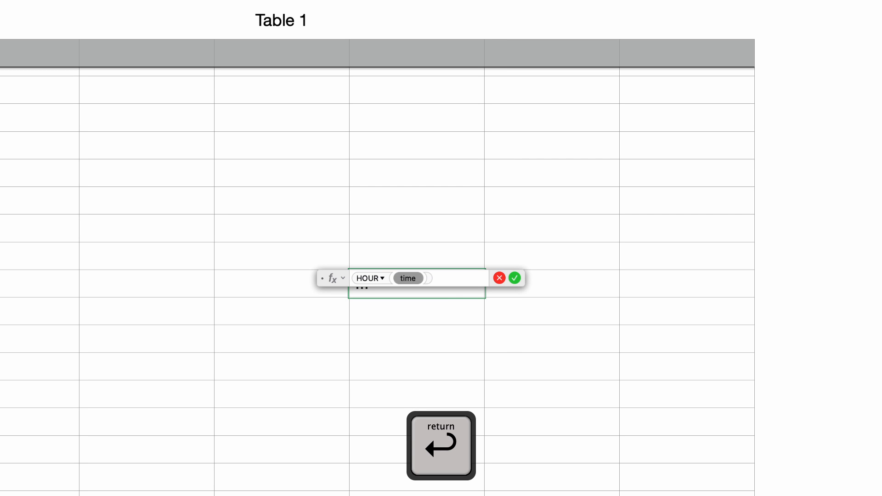
{"action": "type", "text": "\"2023-0"}
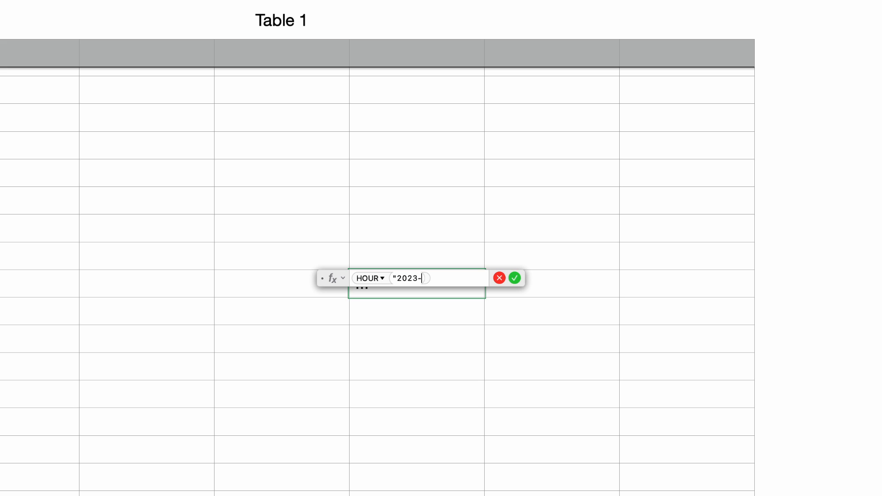
{"action": "type", "text": "9-09\""}
{"action": "key", "text": "Return"}
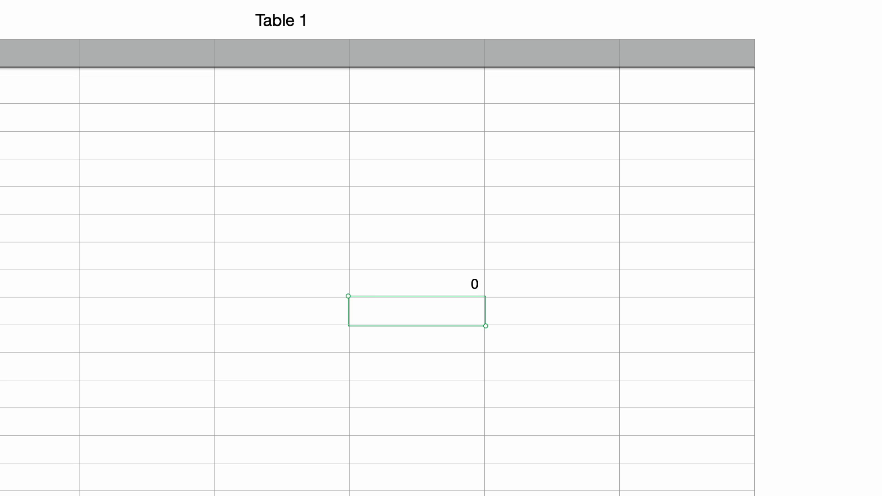
Replace the formula in E12 with HOUR of the quoted time "05:00:00 PM".
{"action": "left_click", "coordinate": [442, 283]}
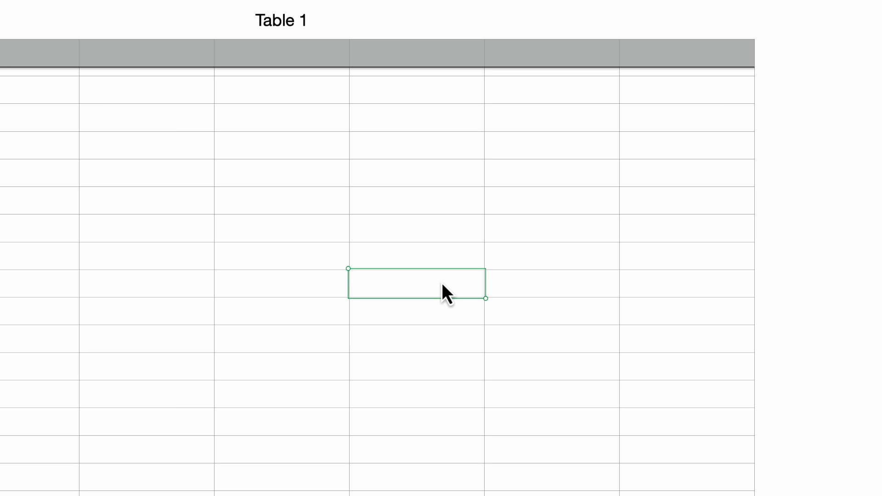
{"action": "key", "text": "equal"}
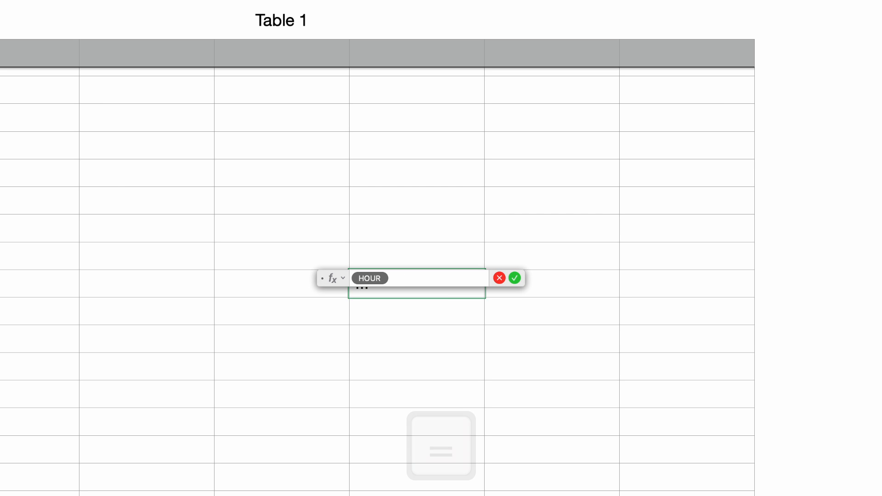
{"action": "key", "text": "Return"}
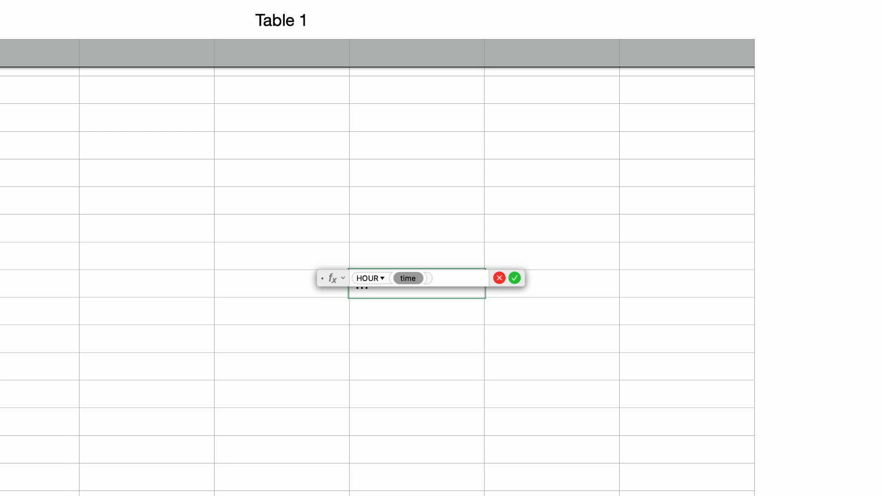
{"action": "type", "text": "\"05:00:00"}
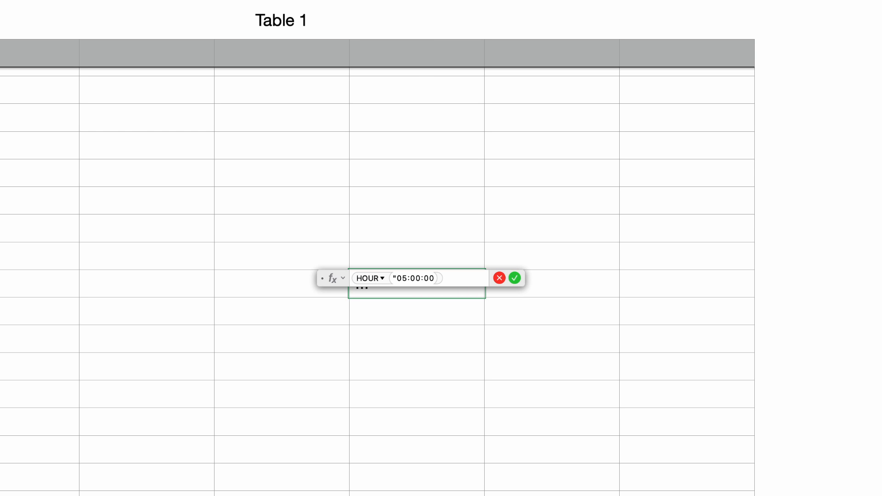
{"action": "type", "text": " PM\""}
{"action": "key", "text": "Return"}
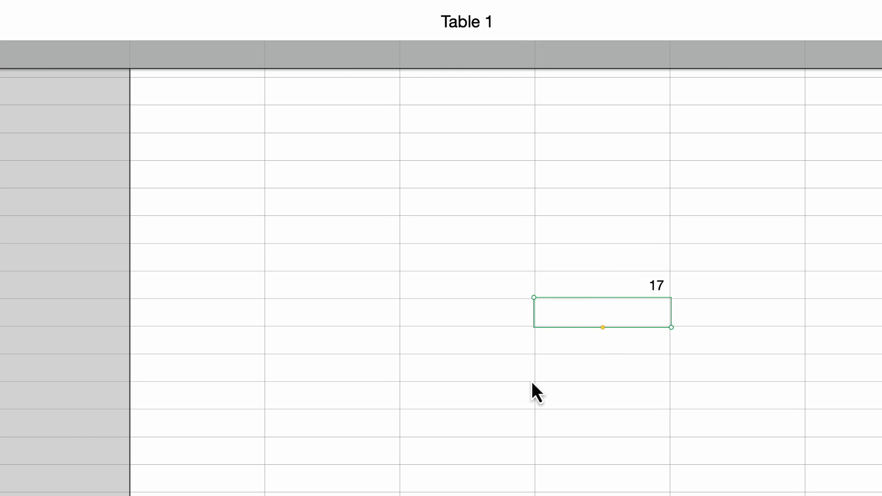
Enter the times 08:12:22 AM in cell B10 and 12:32:15 PM in B11 below it.
{"action": "left_click", "coordinate": [177, 228]}
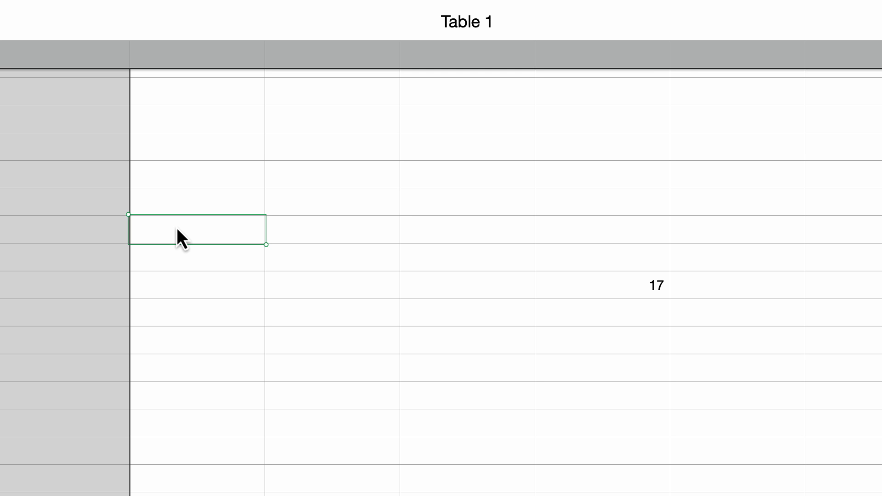
{"action": "type", "text": "08:12:22 AM"}
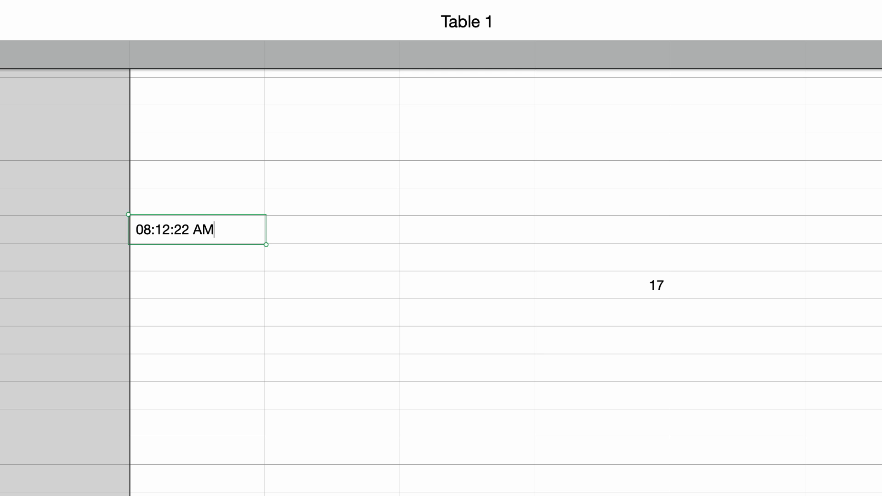
{"action": "key", "text": "Return"}
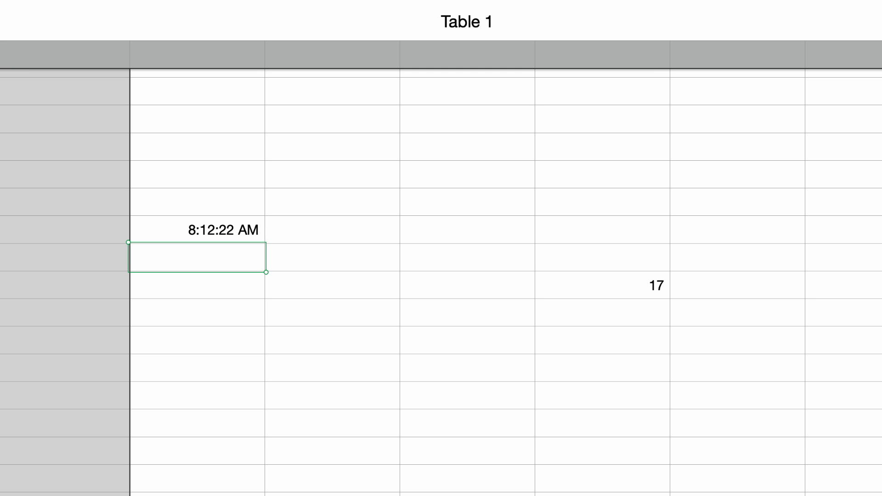
{"action": "type", "text": "12:32:15 PM"}
{"action": "key", "text": "Return"}
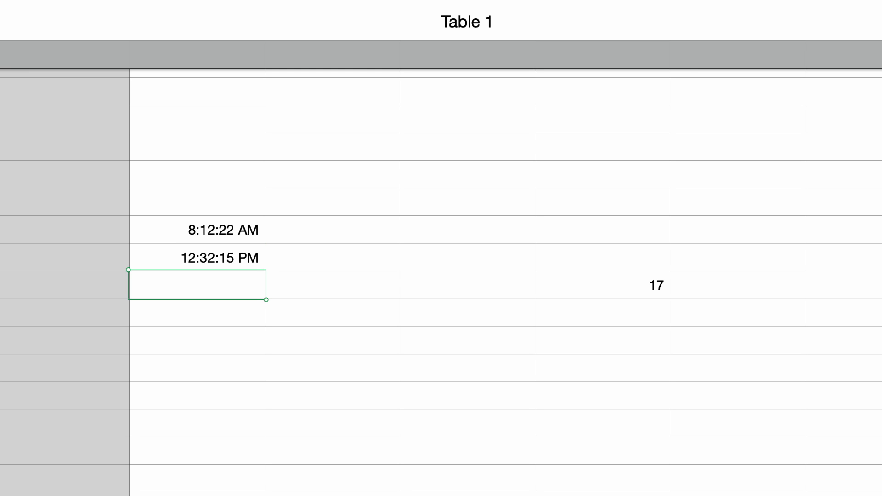
Enter an HOUR formula in E10 that references the time in cell B10.
{"action": "left_click", "coordinate": [600, 235]}
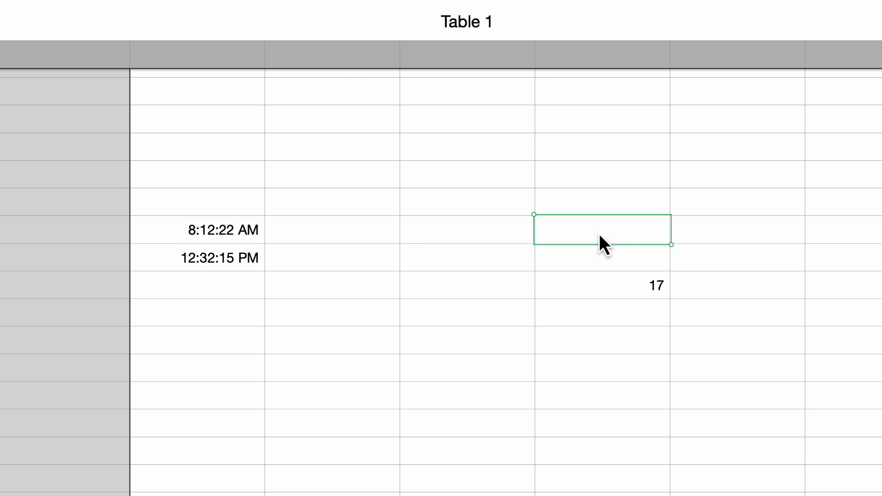
{"action": "type", "text": "="}
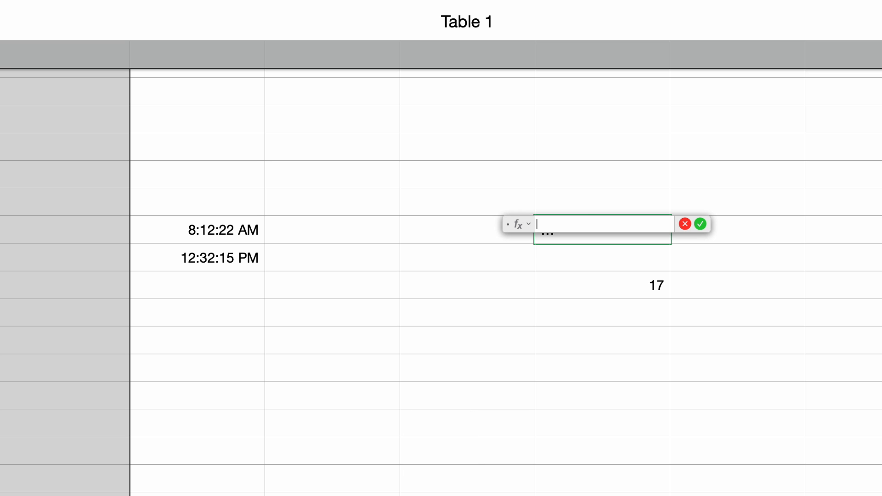
{"action": "type", "text": "hour"}
{"action": "key", "text": "Return"}
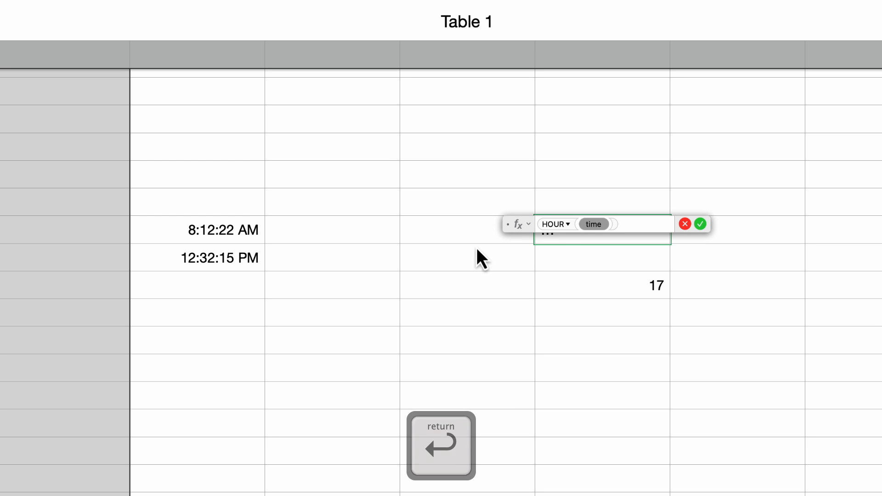
{"action": "left_click", "coordinate": [213, 230]}
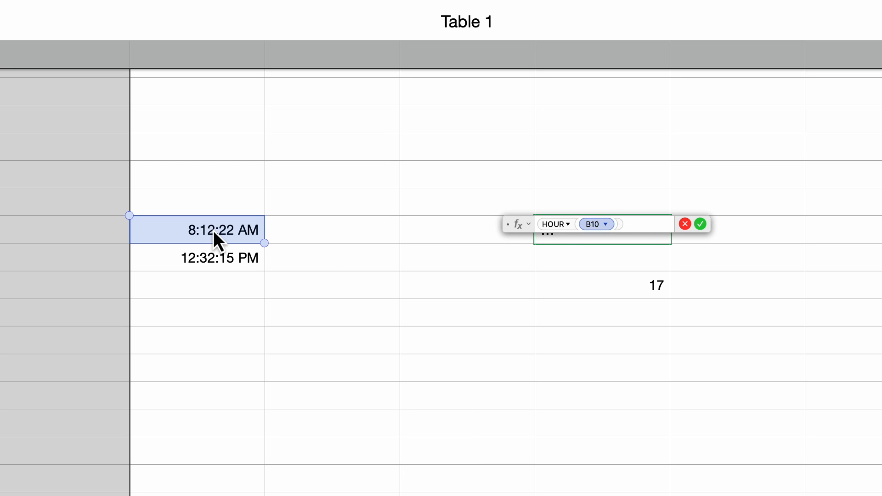
{"action": "key", "text": "Return"}
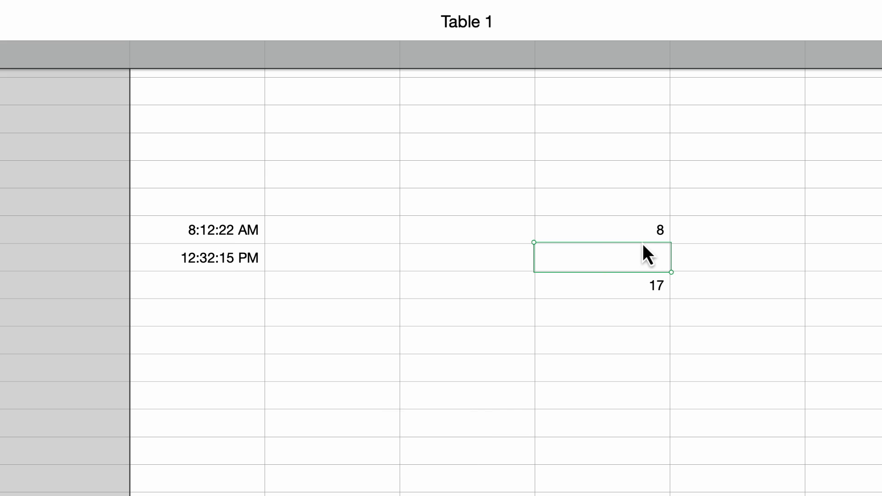
Copy the HOUR formula from E10 into E11 so it evaluates the time in B11.
{"action": "left_click", "coordinate": [627, 227]}
{"action": "key", "text": "super+c"}
{"action": "left_click", "coordinate": [623, 262]}
{"action": "key", "text": "super+v"}
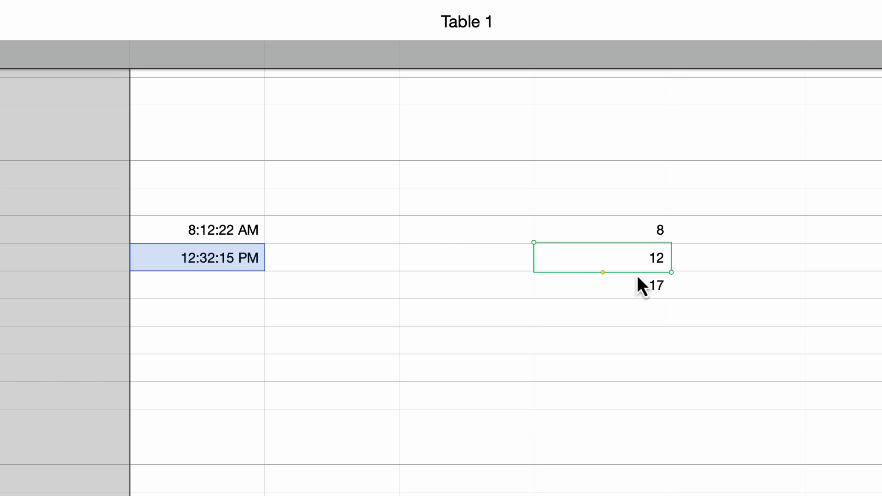
Clear all HOUR formulas from cells E10 through E12.
{"action": "key", "text": "Delete"}
{"action": "key", "text": "super+z"}
{"action": "left_click", "coordinate": [637, 231]}
{"action": "left_click", "coordinate": [619, 290], "text": "shift"}
{"action": "key", "text": "BackSpace"}
{"action": "left_click", "coordinate": [630, 308]}
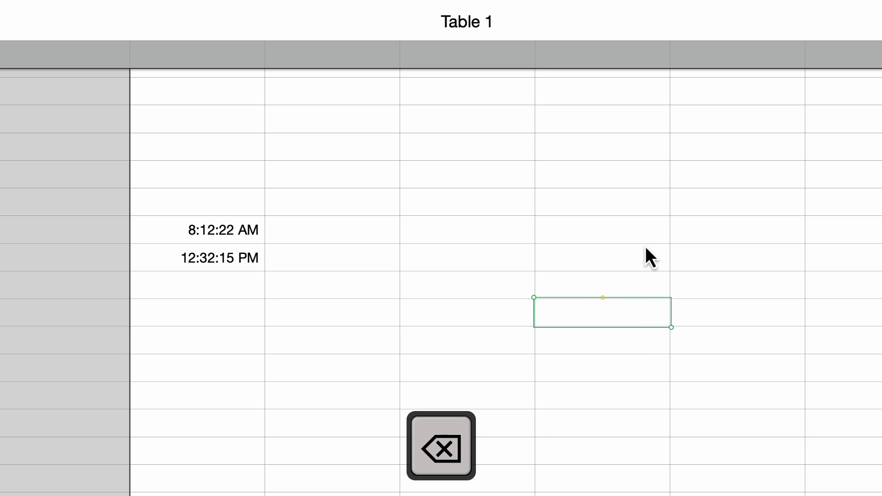
Enter the formula MINUTE(B10) in cell E10 and copy it into E11 for the second time.
{"action": "left_click", "coordinate": [628, 232]}
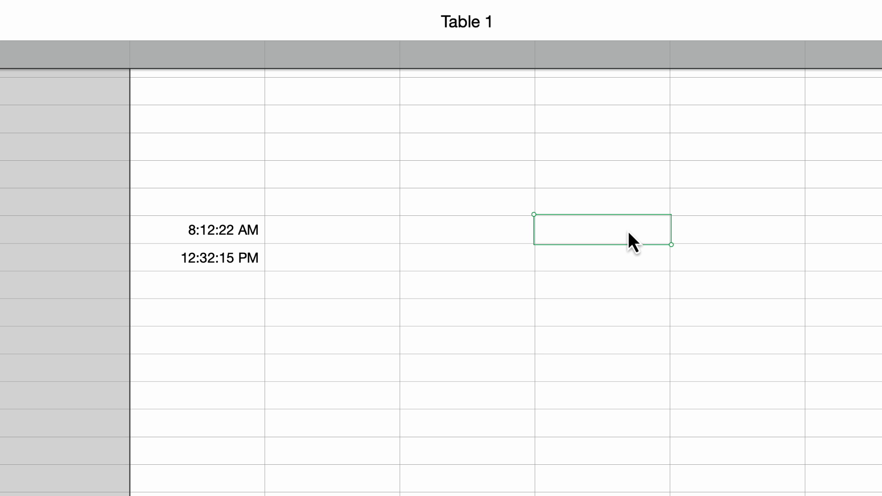
{"action": "type", "text": "="}
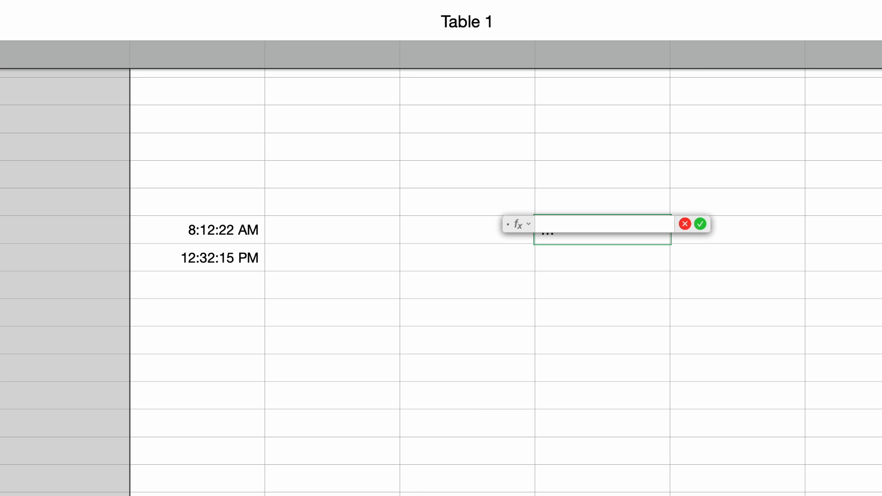
{"action": "type", "text": "MINUTE"}
{"action": "key", "text": "Return"}
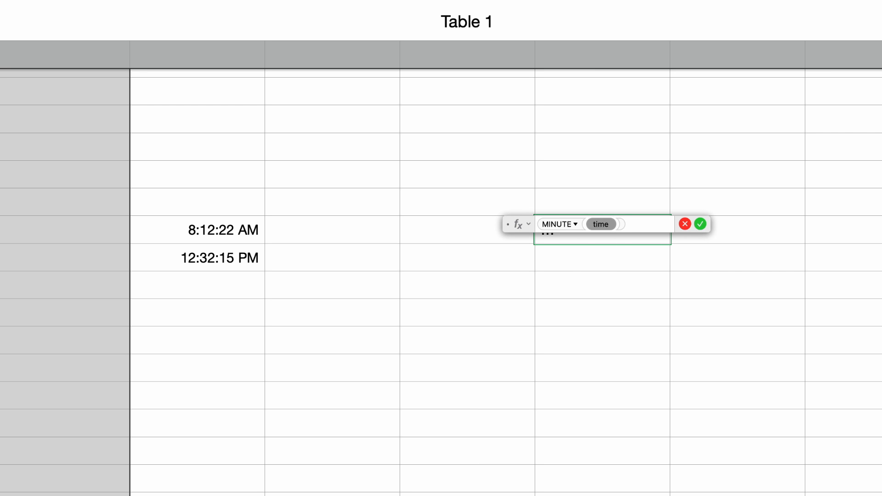
{"action": "left_click", "coordinate": [217, 230]}
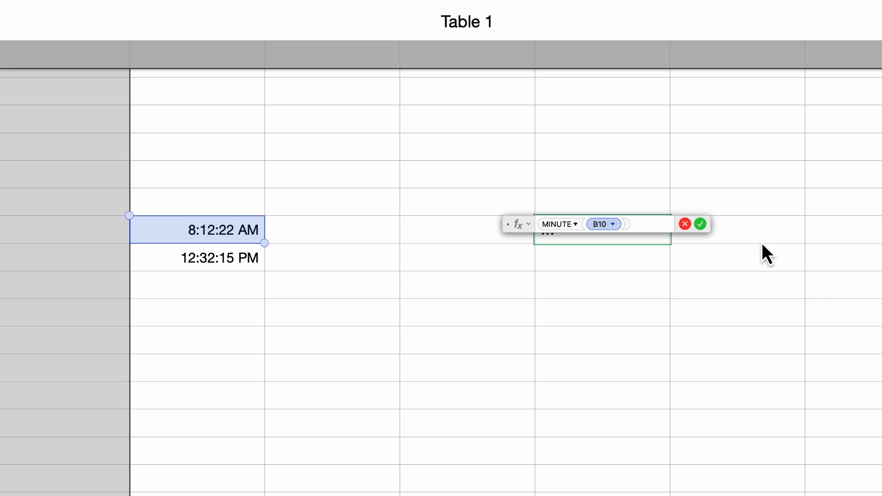
{"action": "key", "text": "Return"}
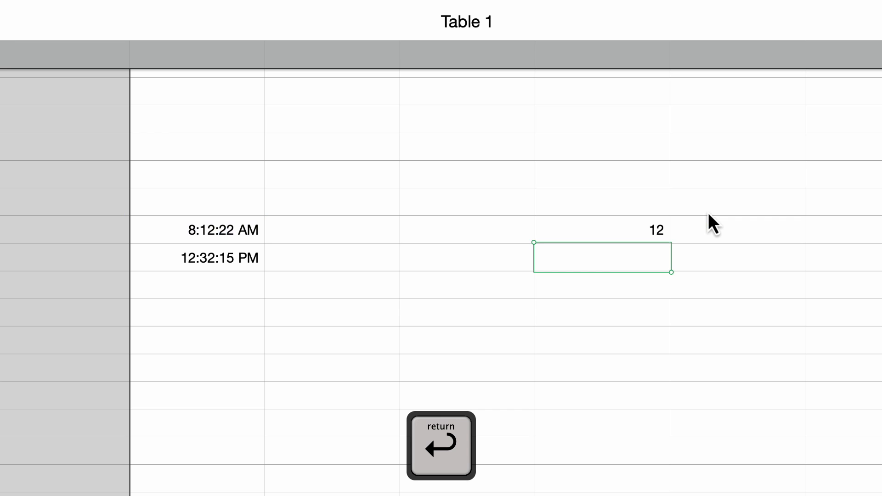
{"action": "key", "text": "super+c"}
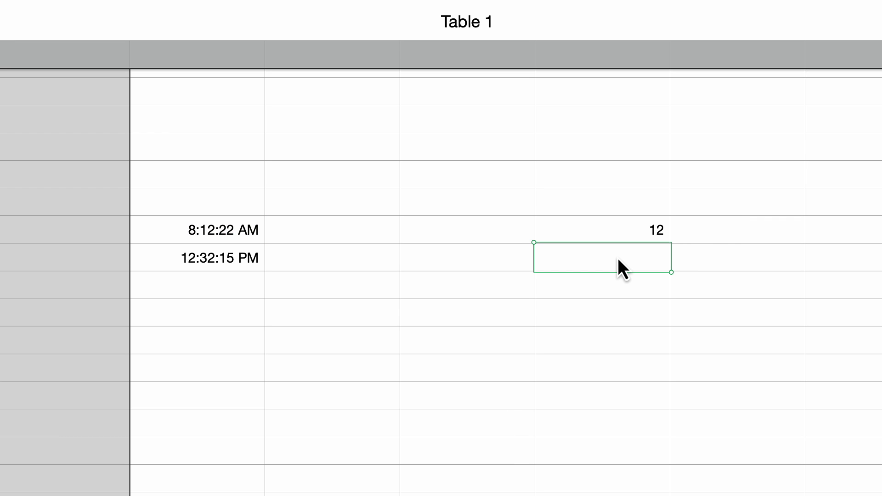
{"action": "key", "text": "super+v"}
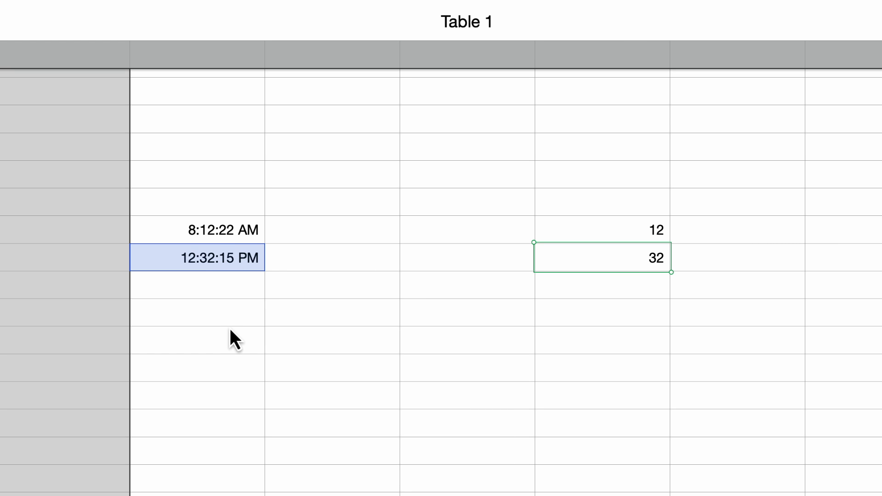
Replace the formula in cell E10 with MINUTE(NOW()) to extract the minute of the current time.
{"action": "left_click", "coordinate": [643, 231]}
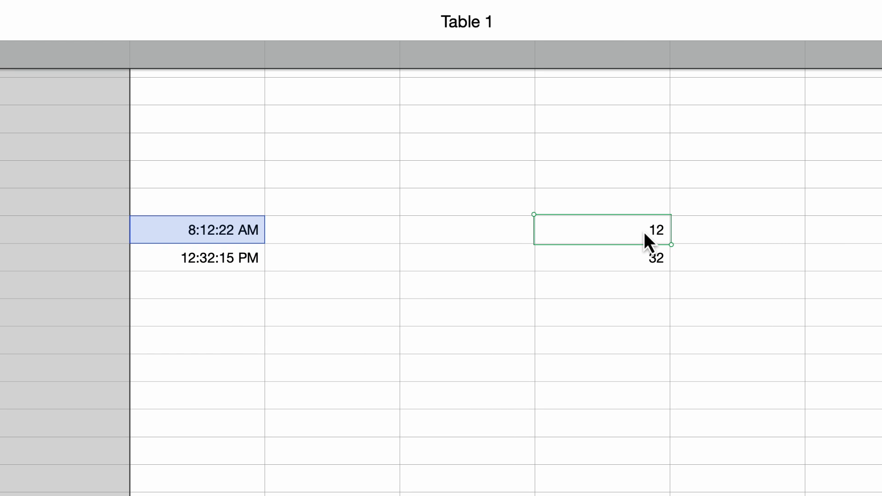
{"action": "key", "text": "equal"}
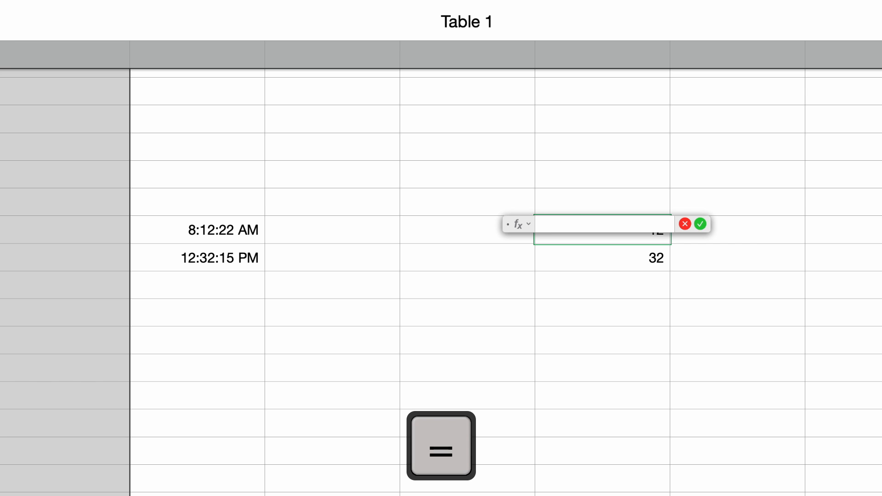
{"action": "type", "text": "minute"}
{"action": "key", "text": "Return"}
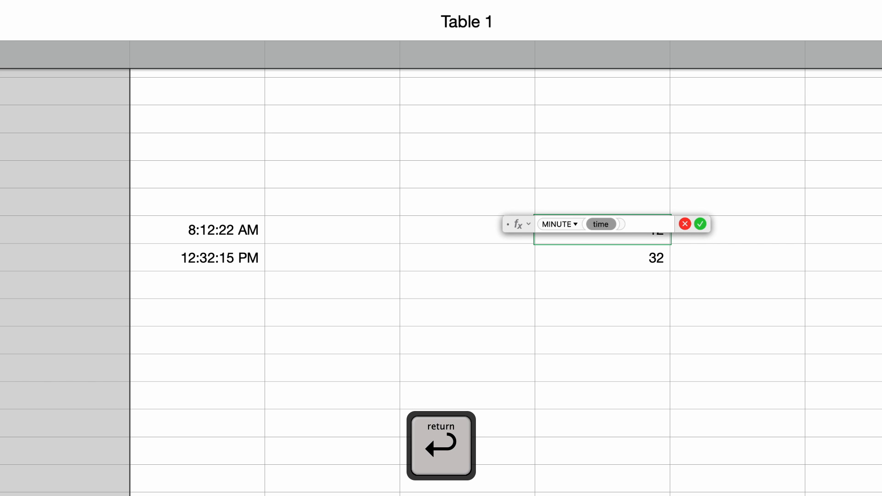
{"action": "type", "text": "now"}
{"action": "key", "text": "Return"}
{"action": "key", "text": "Return"}
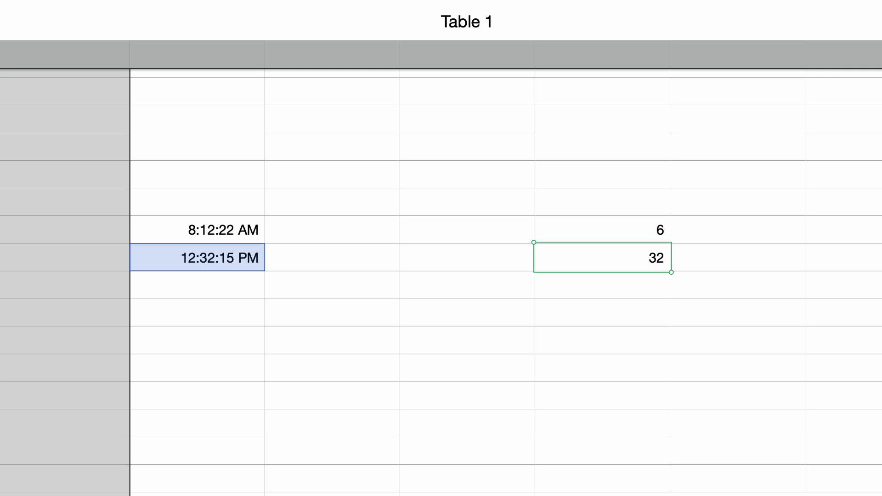
Clear the MINUTE formulas from cells E10 and E11.
{"action": "left_click", "coordinate": [781, 253]}
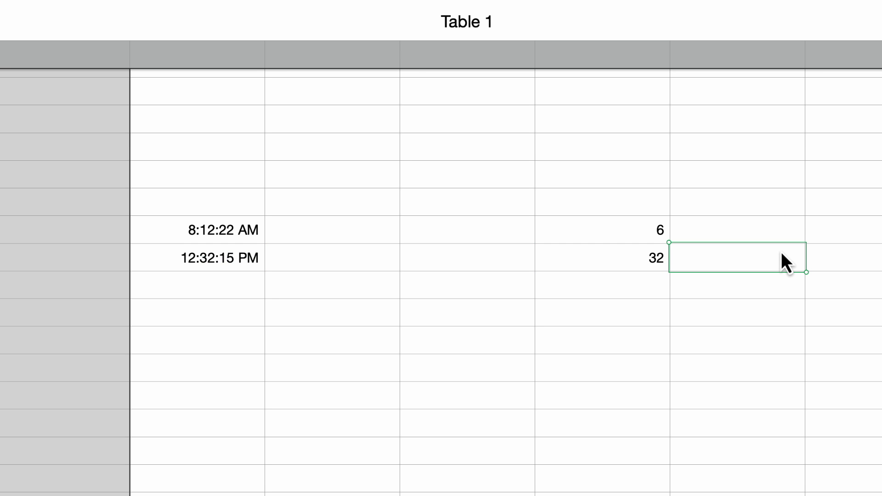
{"action": "type", "text": "o"}
{"action": "key", "text": "BackSpace"}
{"action": "left_click", "coordinate": [607, 237]}
{"action": "left_click", "coordinate": [620, 261], "text": "shift"}
{"action": "key", "text": "BackSpace"}
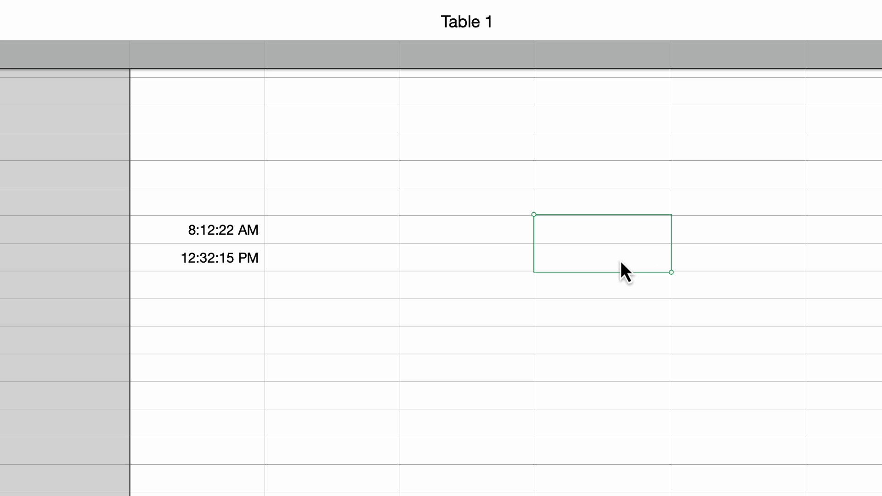
{"action": "left_click", "coordinate": [619, 304]}
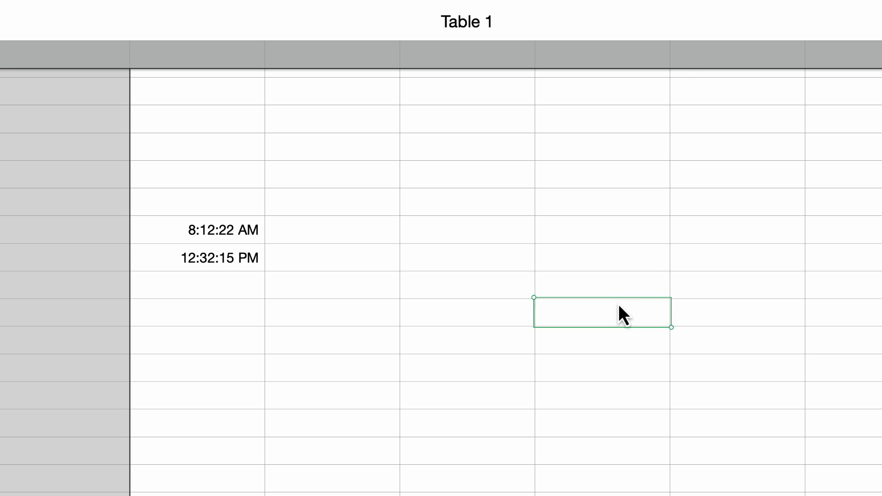
Enter the formula SECOND(B10) in cell E10 to extract the seconds of the first time.
{"action": "left_click", "coordinate": [621, 222]}
{"action": "key", "text": "equal"}
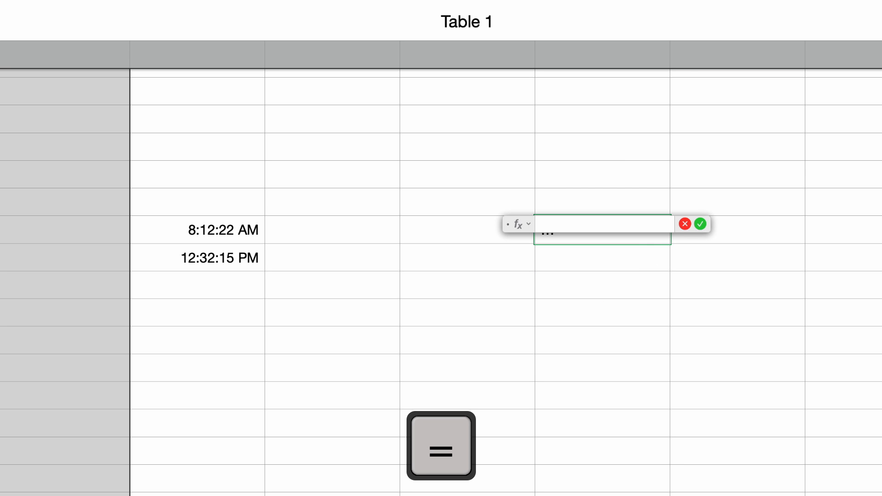
{"action": "type", "text": "SECOND"}
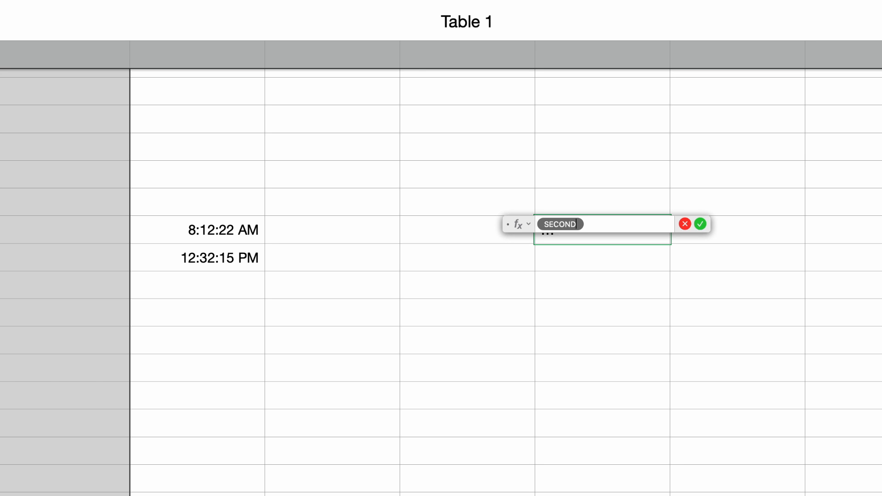
{"action": "key", "text": "Return"}
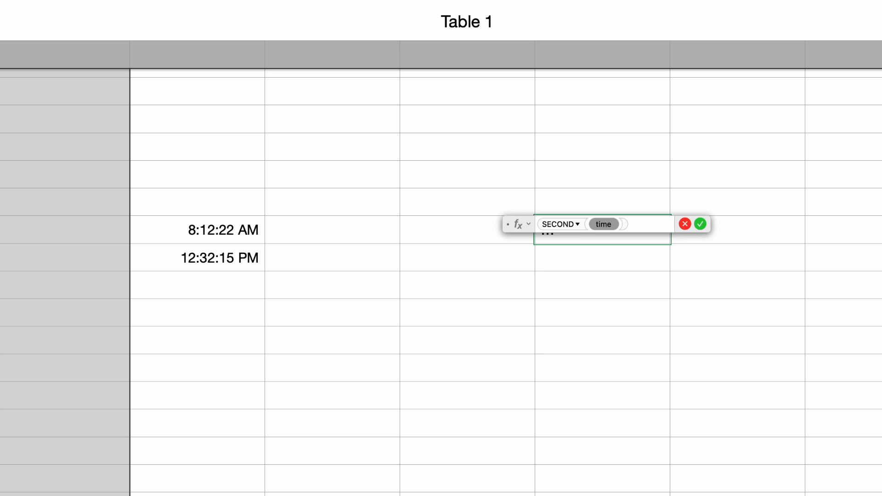
{"action": "left_click", "coordinate": [217, 236]}
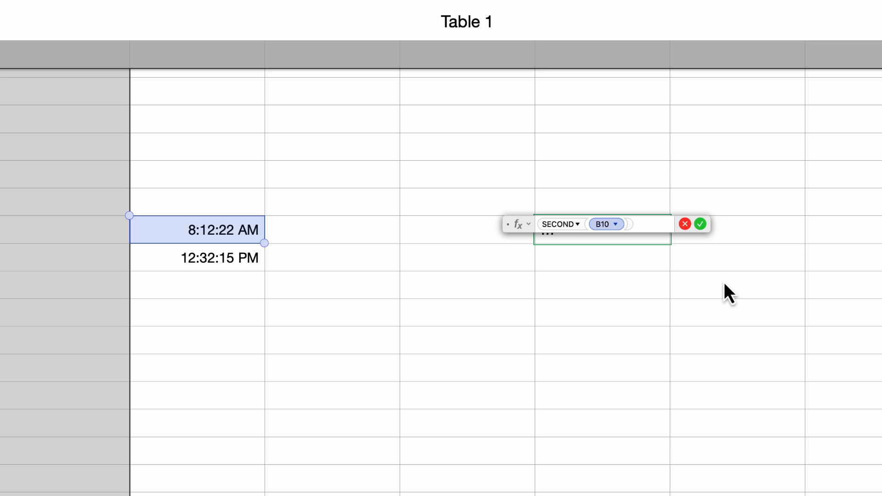
{"action": "key", "text": "Return"}
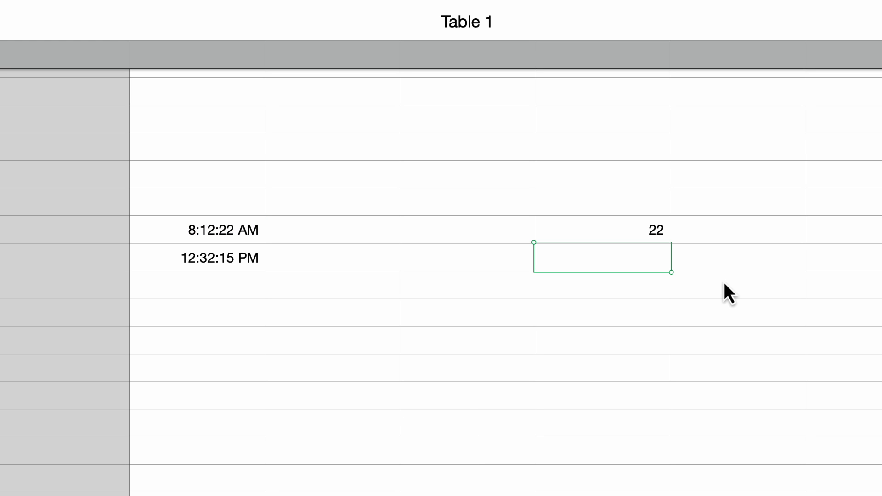
Copy the SECOND formula from E10 into E11 so it evaluates the time in B11.
{"action": "left_click", "coordinate": [613, 230]}
{"action": "key", "text": "super+c"}
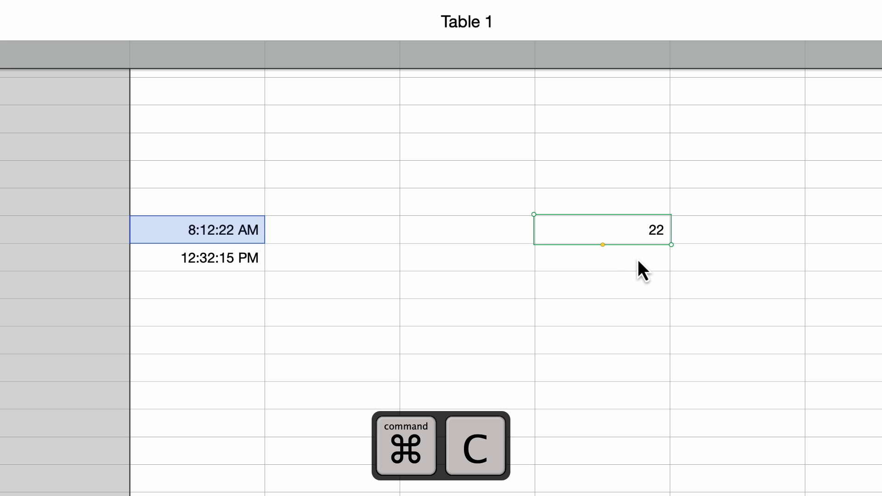
{"action": "left_click", "coordinate": [637, 259]}
{"action": "key", "text": "super+v"}
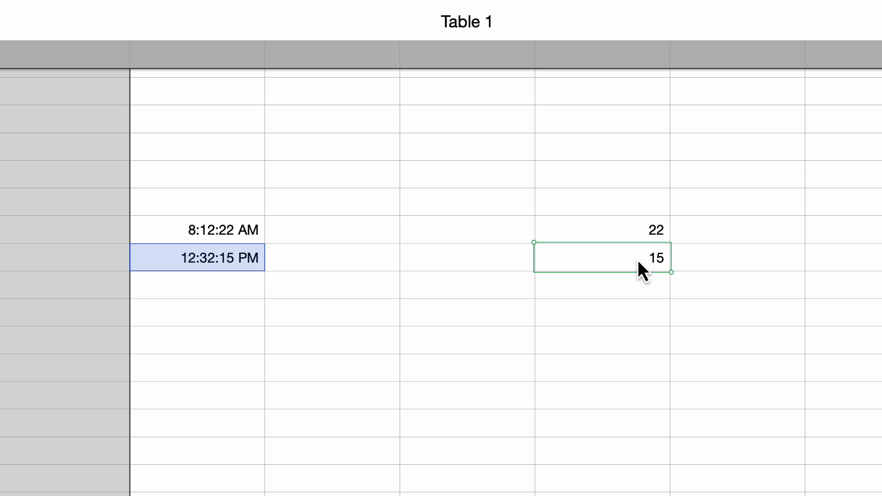
Enter a SECOND formula in cell E13 with the TODAY function nested as its time argument.
{"action": "left_click", "coordinate": [644, 311]}
{"action": "type", "text": "="}
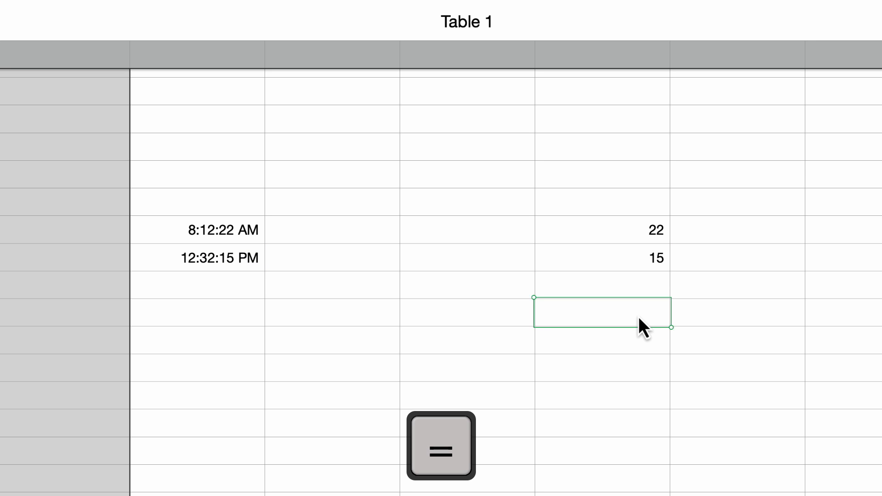
{"action": "type", "text": "SECOND"}
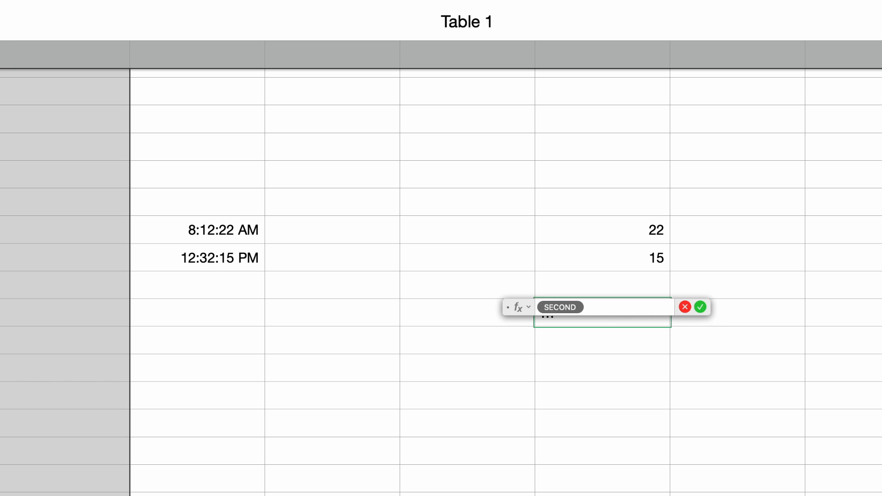
{"action": "key", "text": "Return"}
{"action": "type", "text": "TODAY())"}
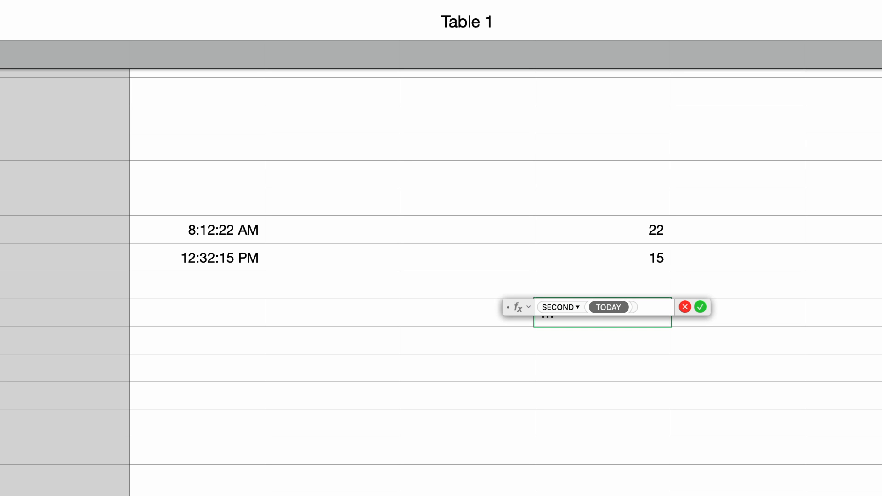
{"action": "key", "text": "Return"}
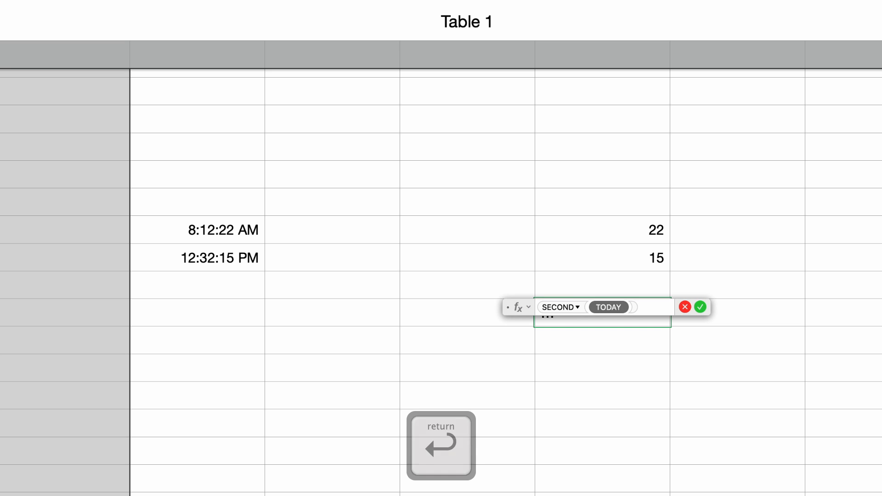